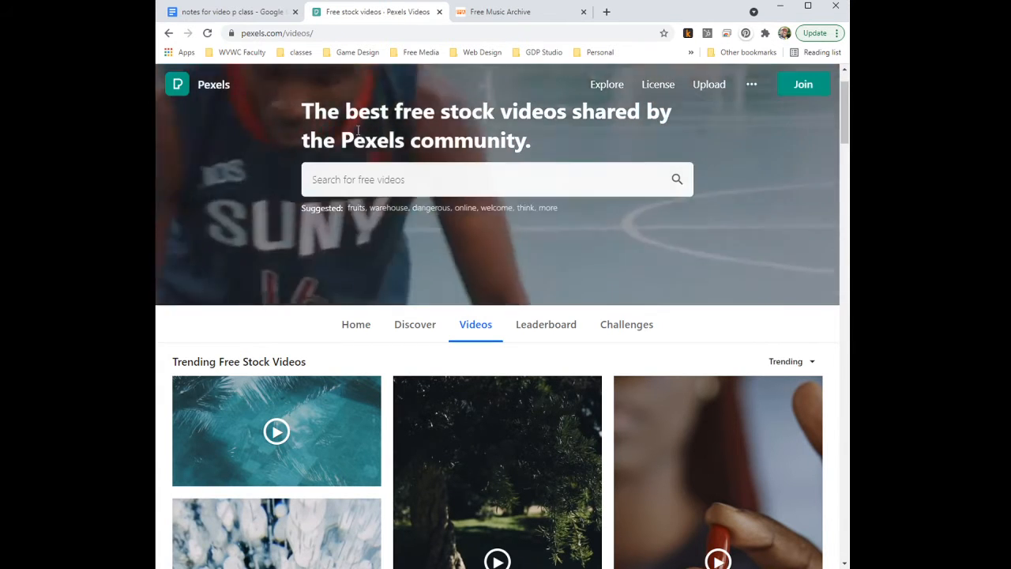
- Switch to the open Free Music Archive page in the browser
left_click(507, 17)
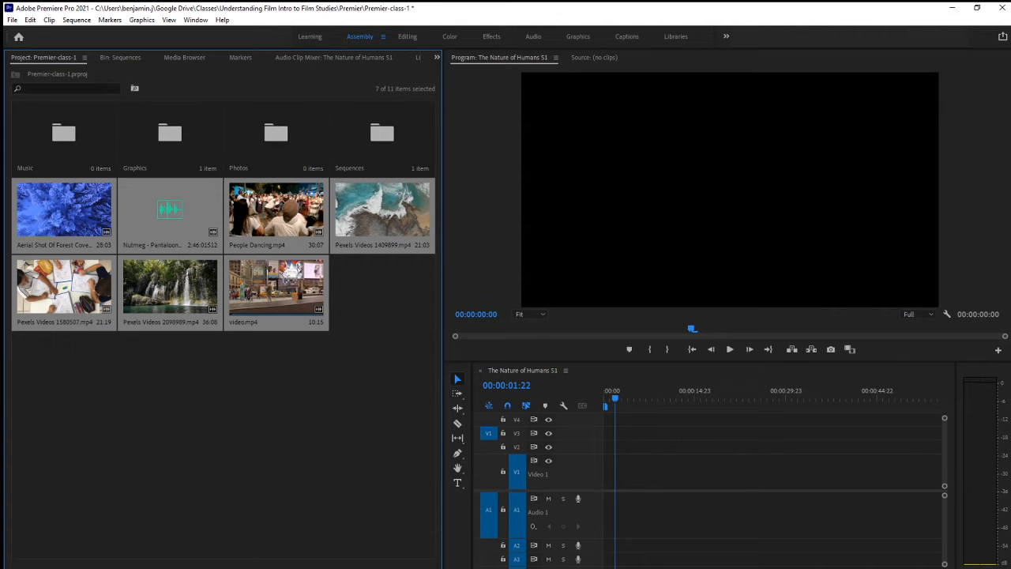
- Create a new bin named Footage at the top level of the Premier-class-1 project in Premiere Pro
left_click(261, 340)
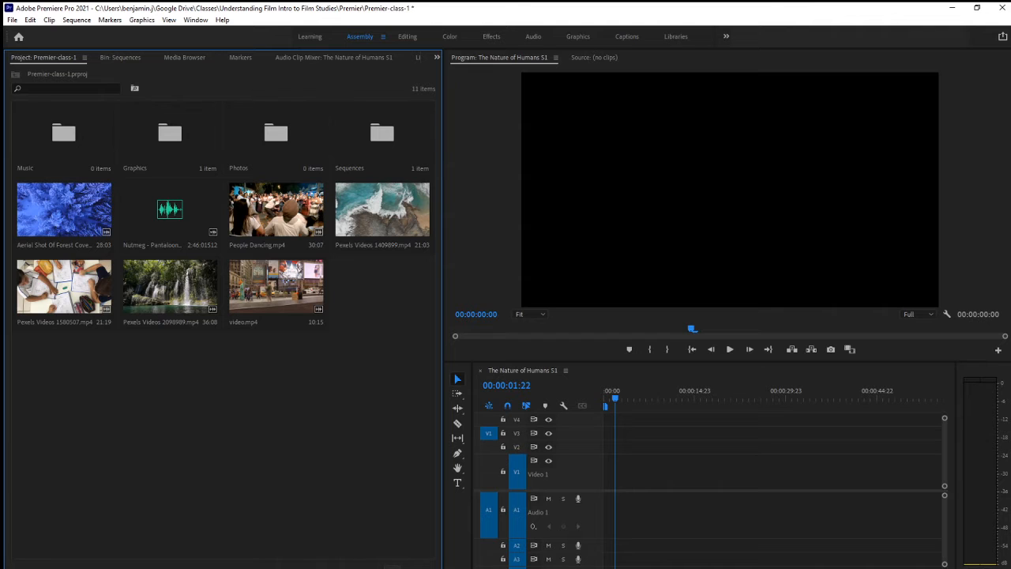
left_click(384, 566)
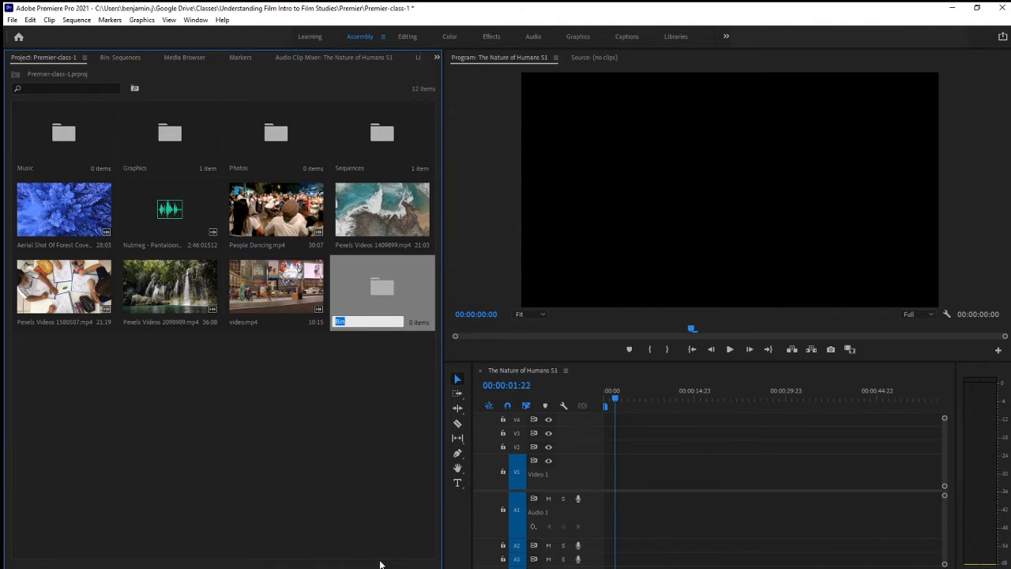
type("Footage")
key("Return")
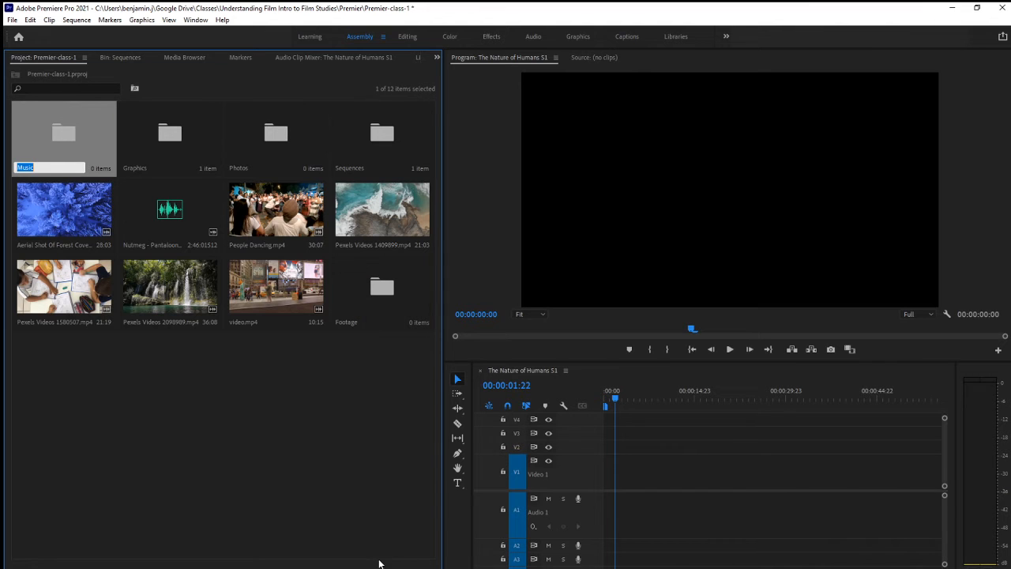
left_click(152, 351)
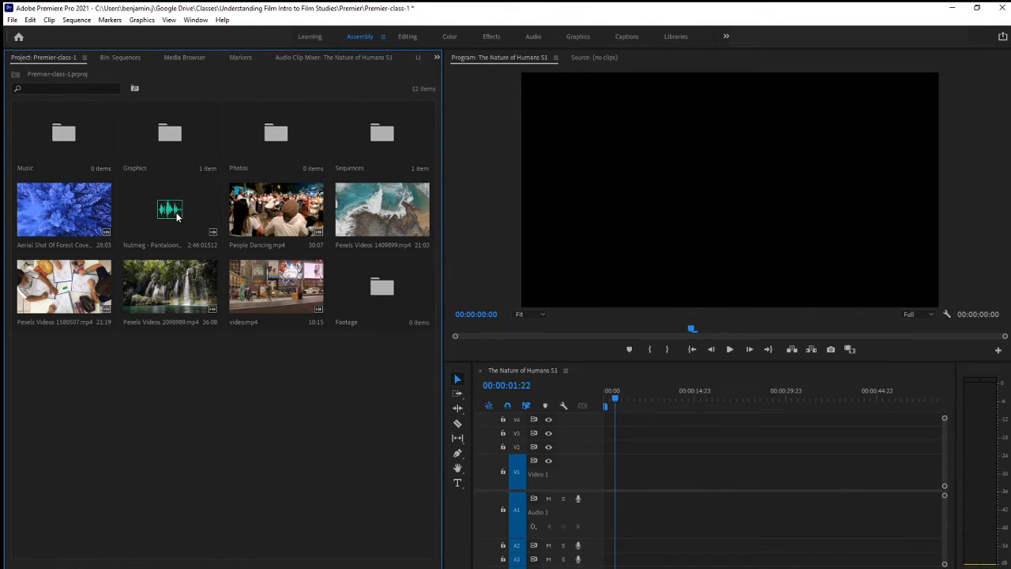
- Move the Nutmeg audio clip into the Music bin and all six video clips into the Footage bin
left_click_drag(181, 212, 65, 138)
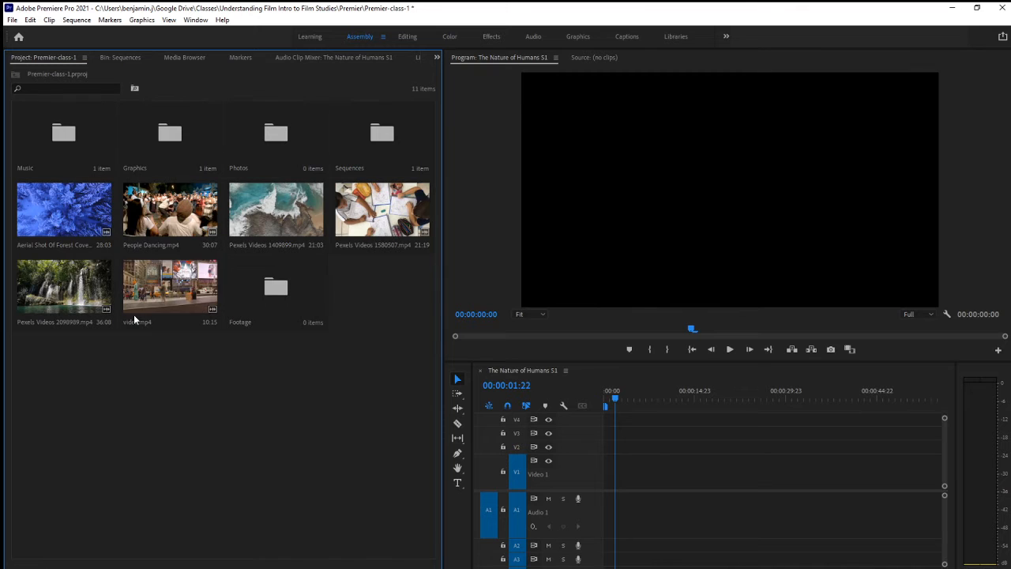
left_click(46, 223)
left_click(180, 297, "shift")
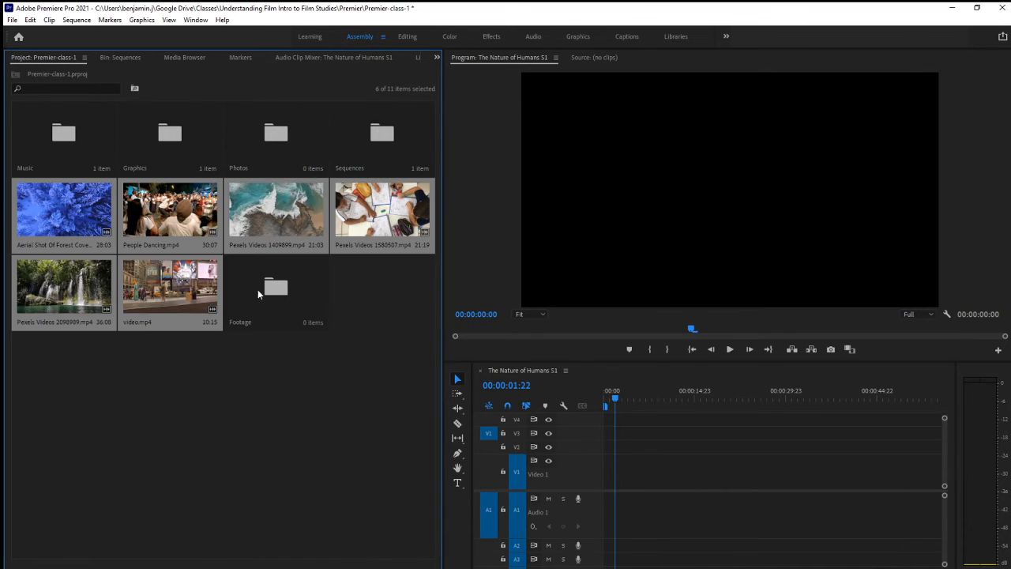
left_click_drag(181, 294, 264, 318)
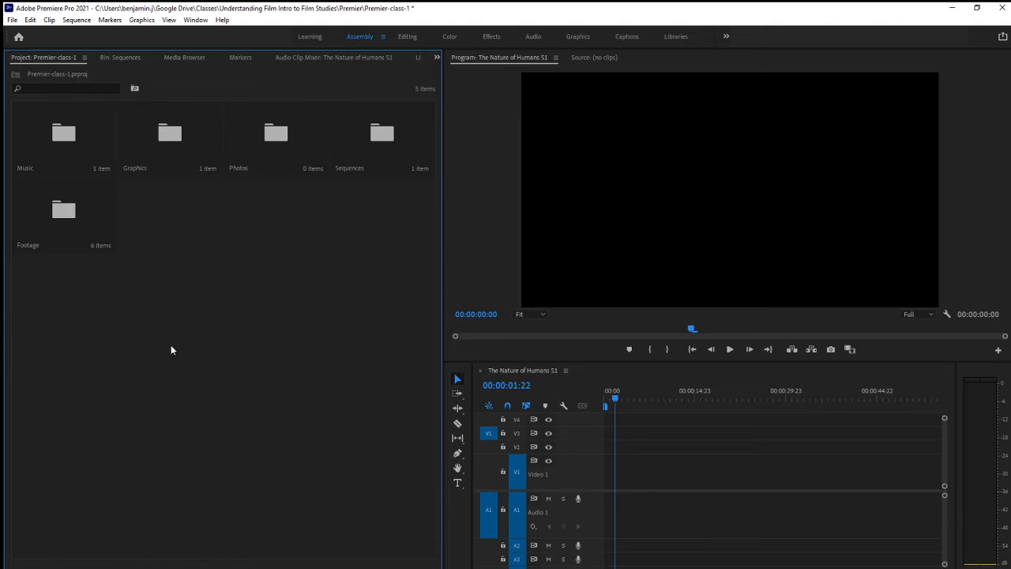
- Open the Footage bin and rename the clip Pexels Videos 1409899.mp4 as drone-ocean
double_click(75, 208)
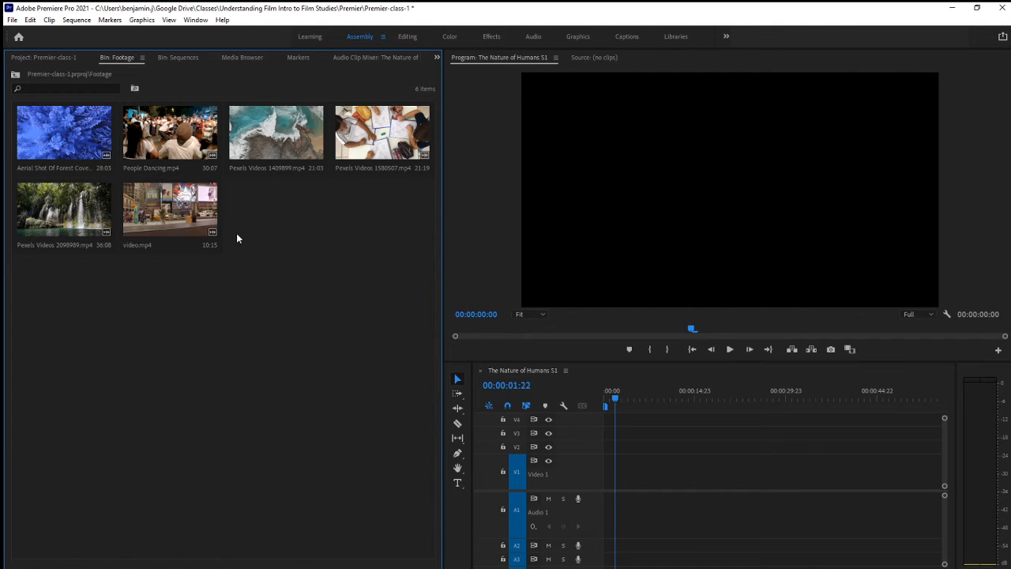
left_click(261, 171)
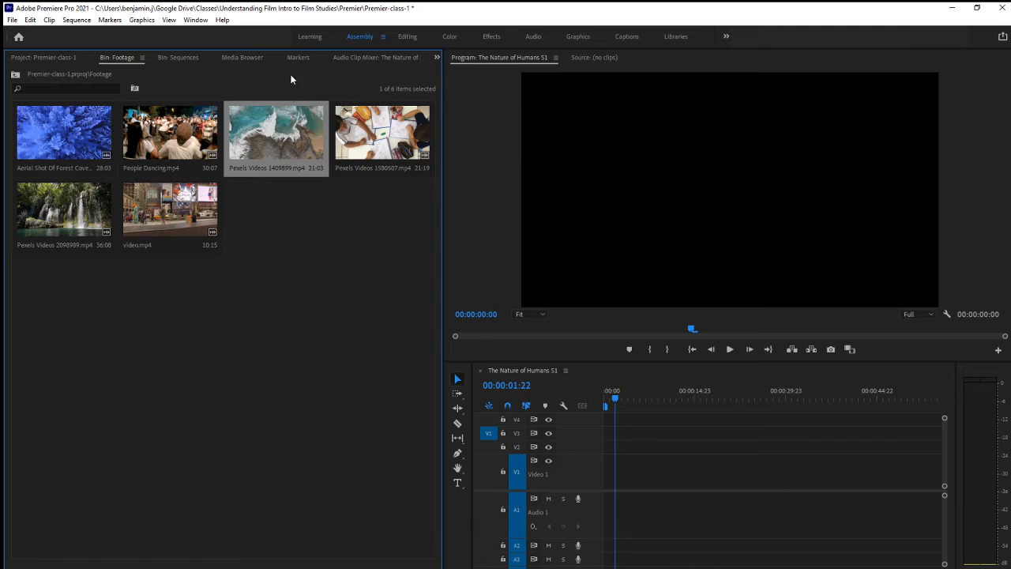
key("Return")
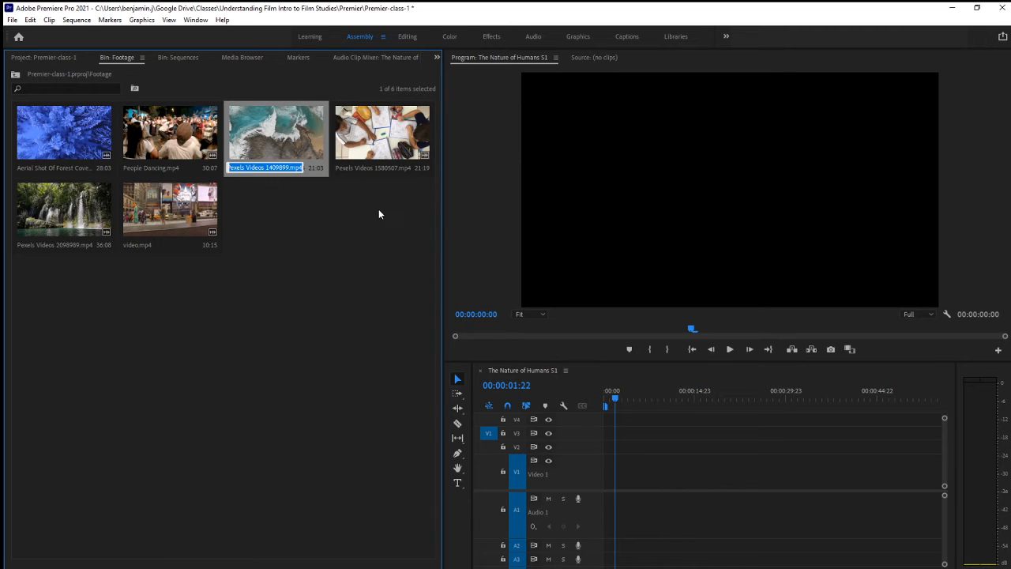
type("drone")
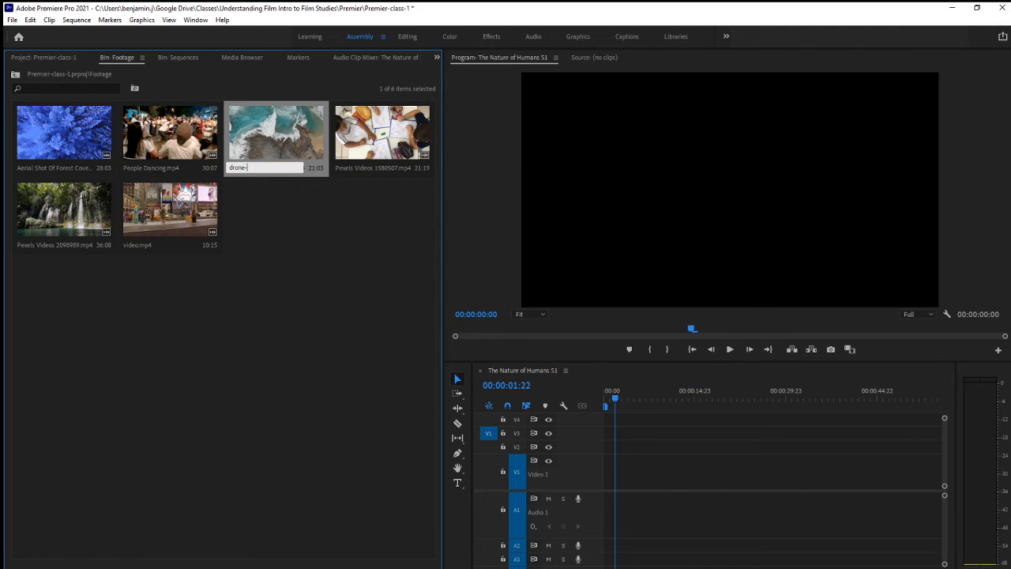
type("-ocean")
key("Tab")
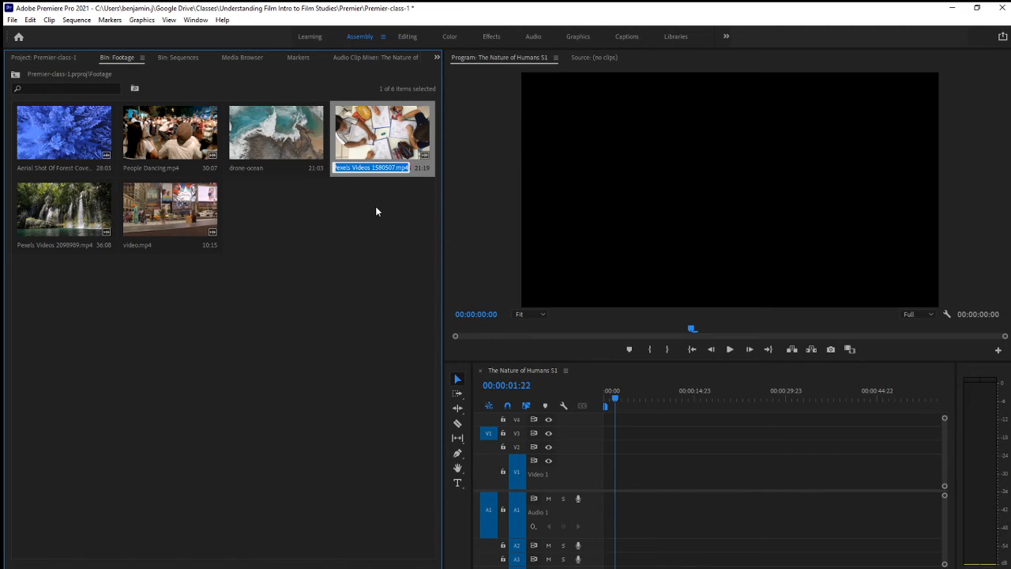
- Rename the clip Pexels Videos 1580507.mp4 as students
type("student")
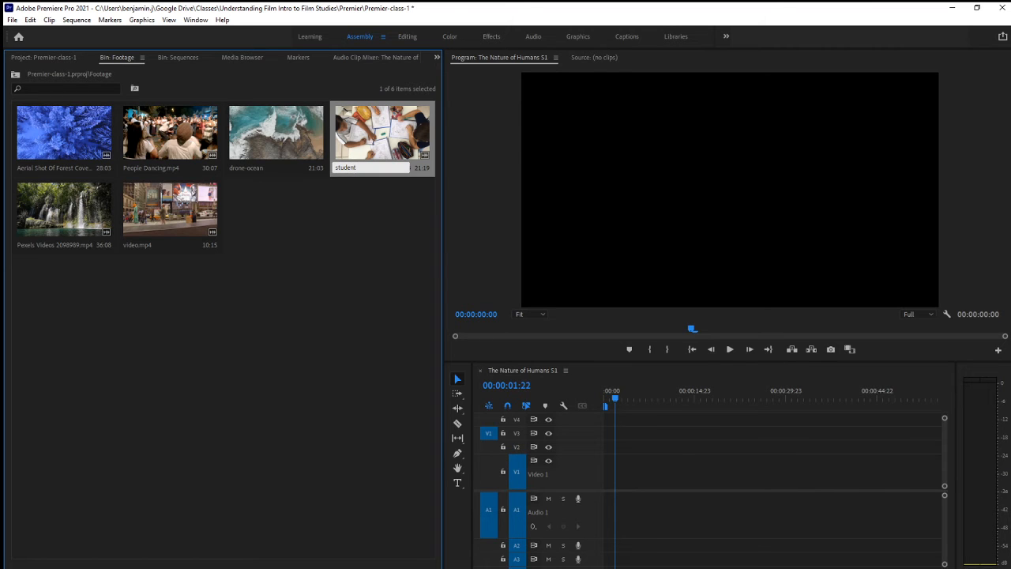
type("s")
key("Tab")
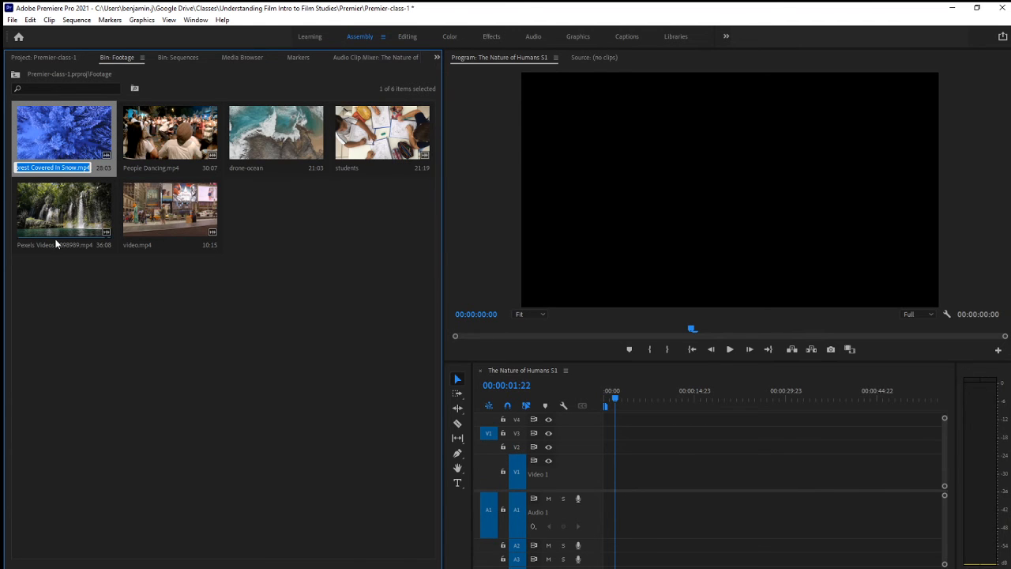
- Rename the clip Pexels Videos 2098989.mp4 as waterfall and video.mp4 as NYC pan
key("Return")
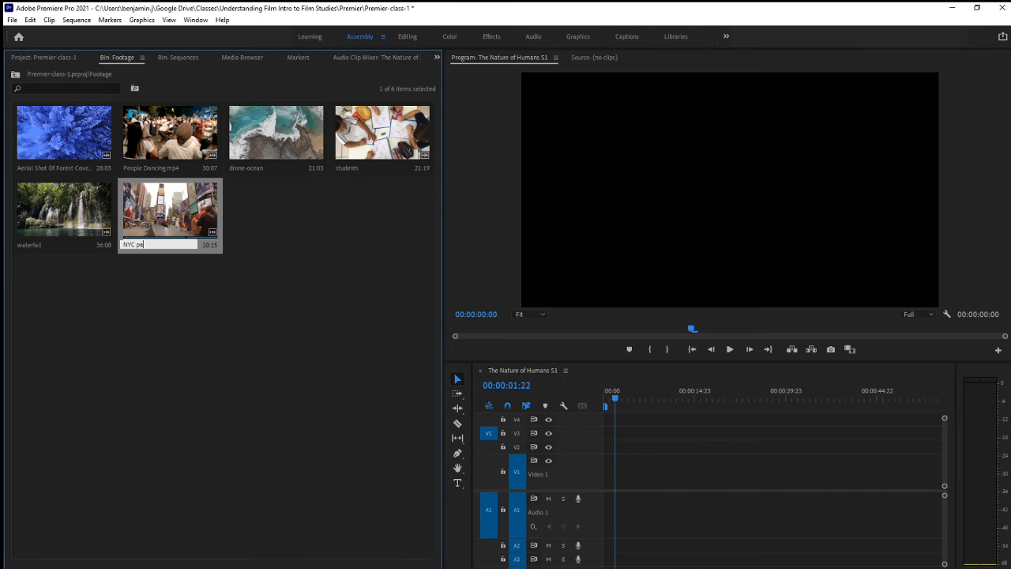
key("Tab")
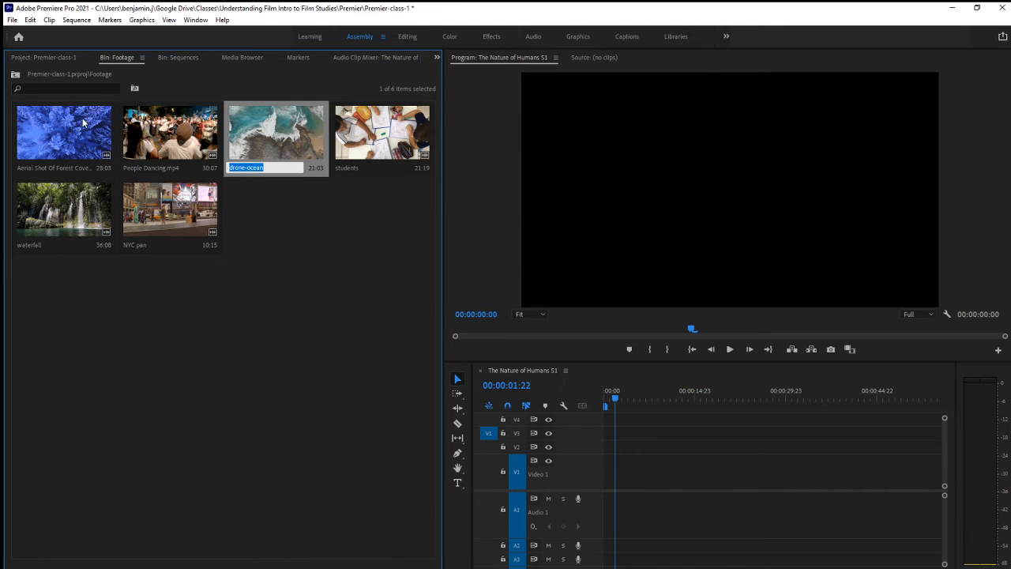
left_click(417, 397)
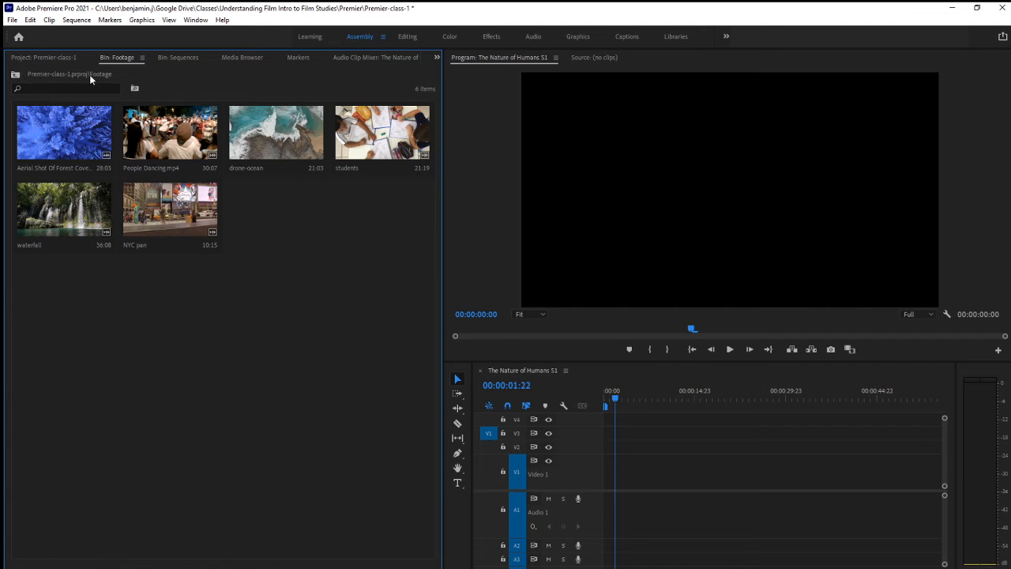
- Go back to the project's top level, look inside the Music bin, and return to the top level
left_click(14, 75)
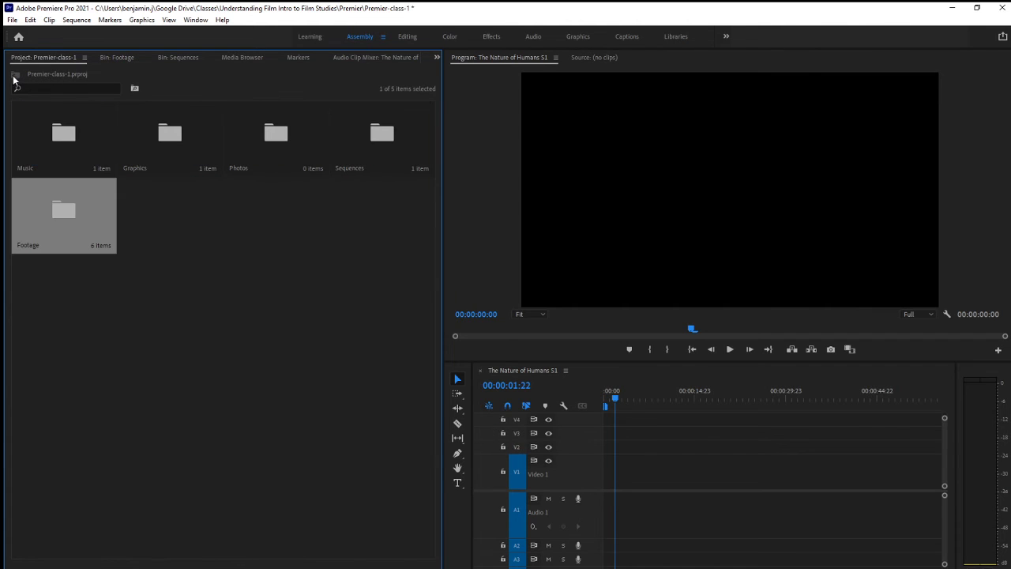
left_click(135, 241)
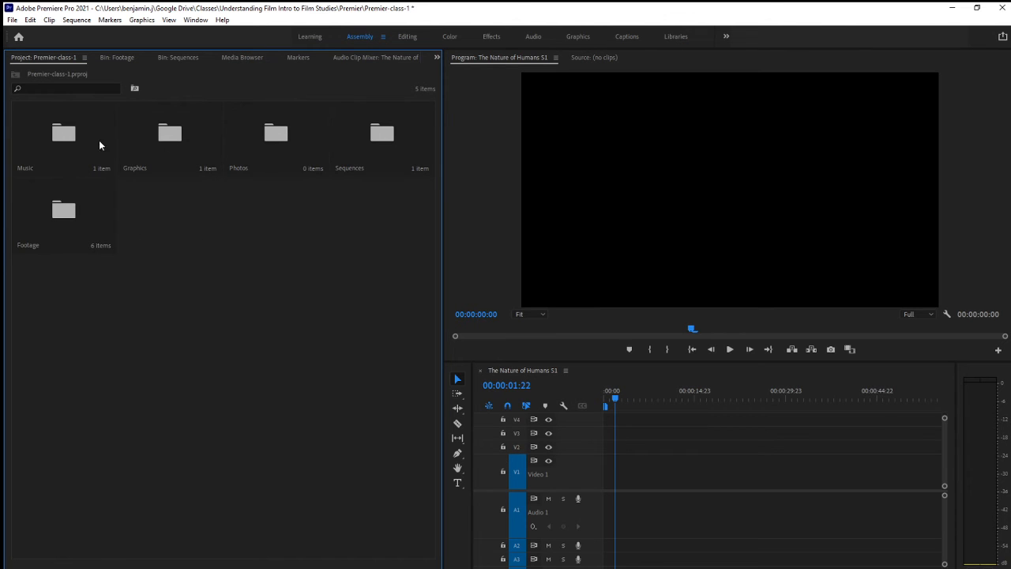
left_click(66, 138)
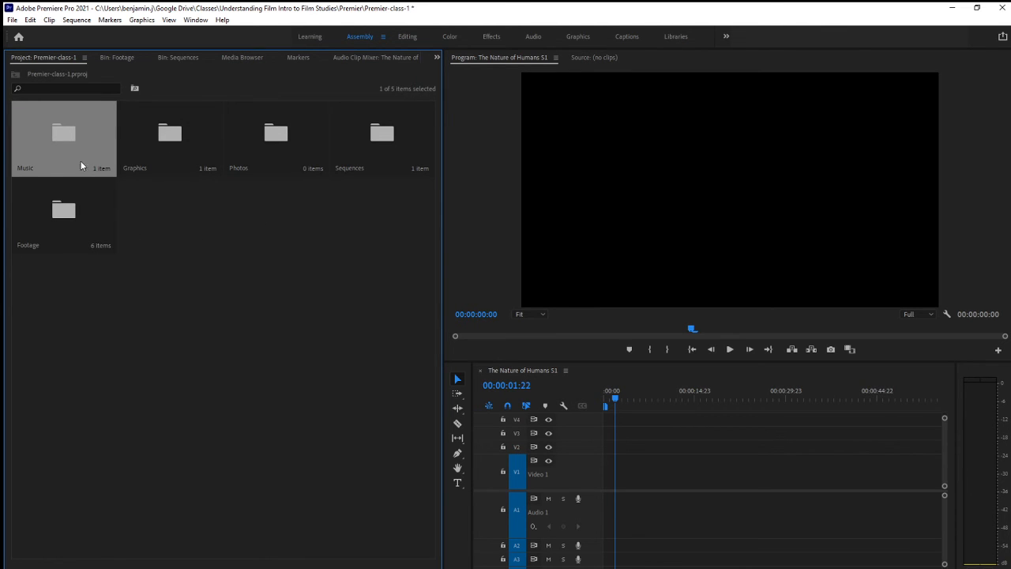
double_click(56, 135)
left_click(16, 74)
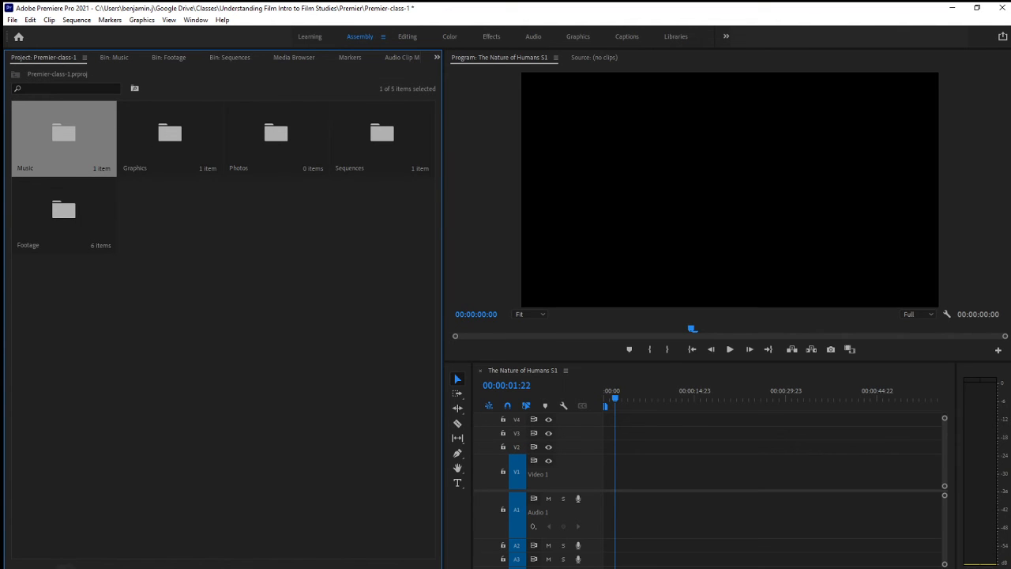
- Show the project items as a list and expand the Footage and Music bins
left_click(30, 566)
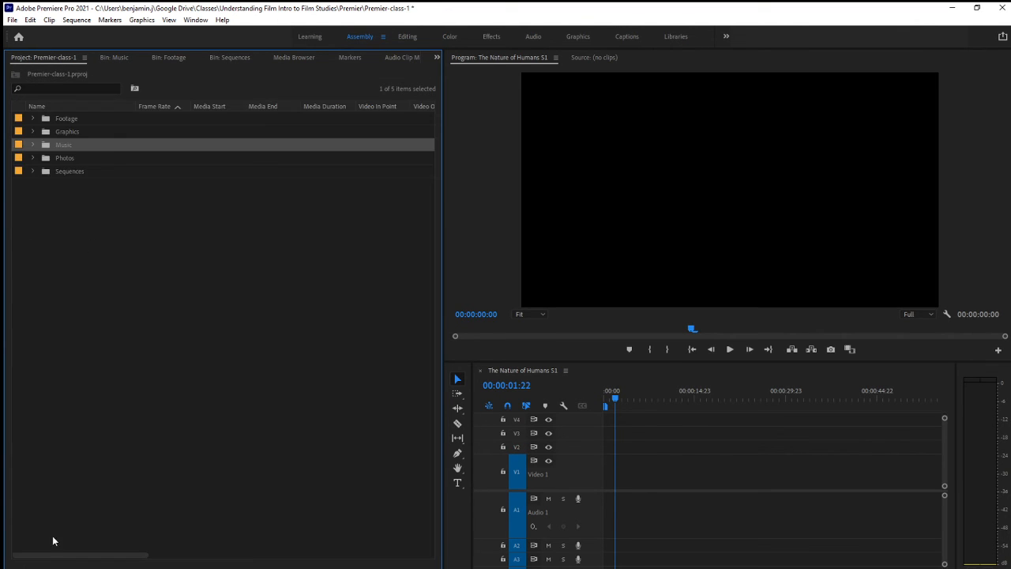
left_click(32, 146)
left_click(33, 145)
left_click(33, 159)
left_click(32, 171)
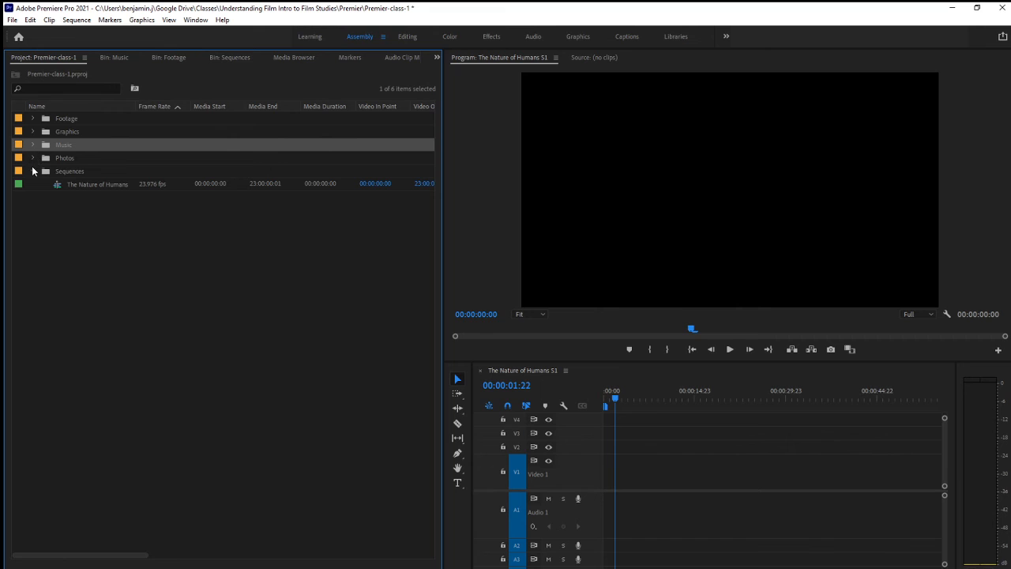
left_click(33, 170)
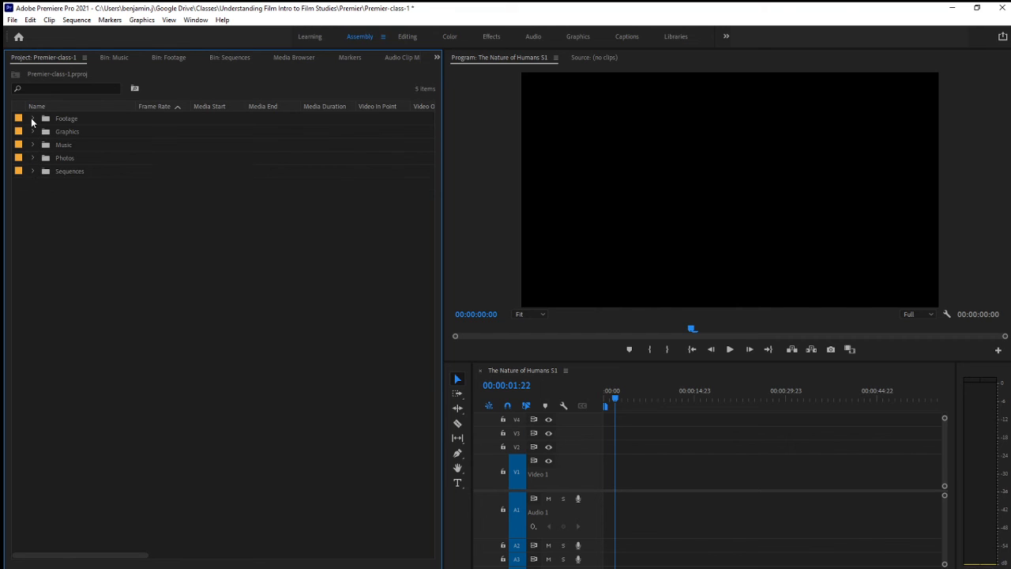
left_click(32, 120)
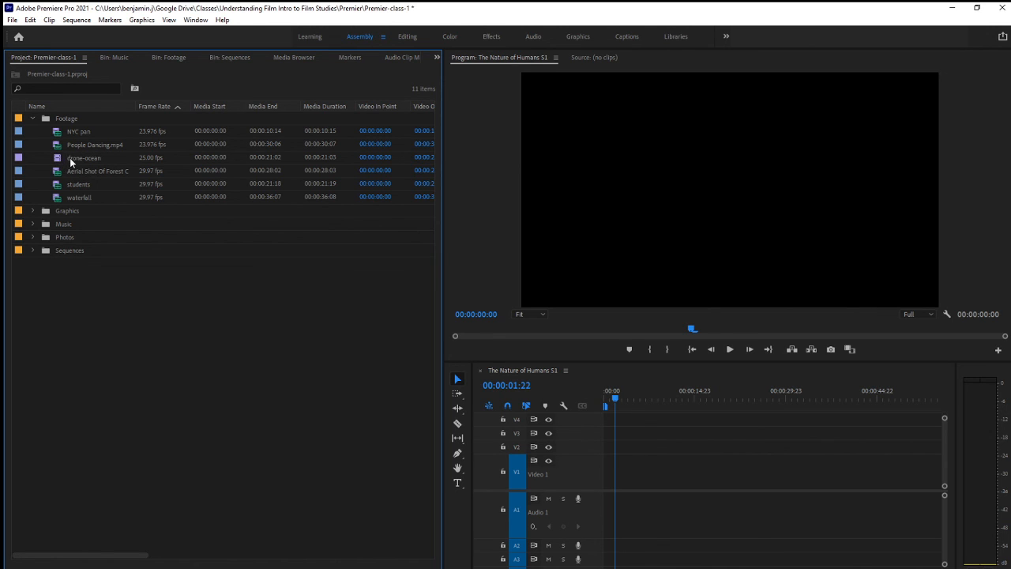
left_click(32, 225)
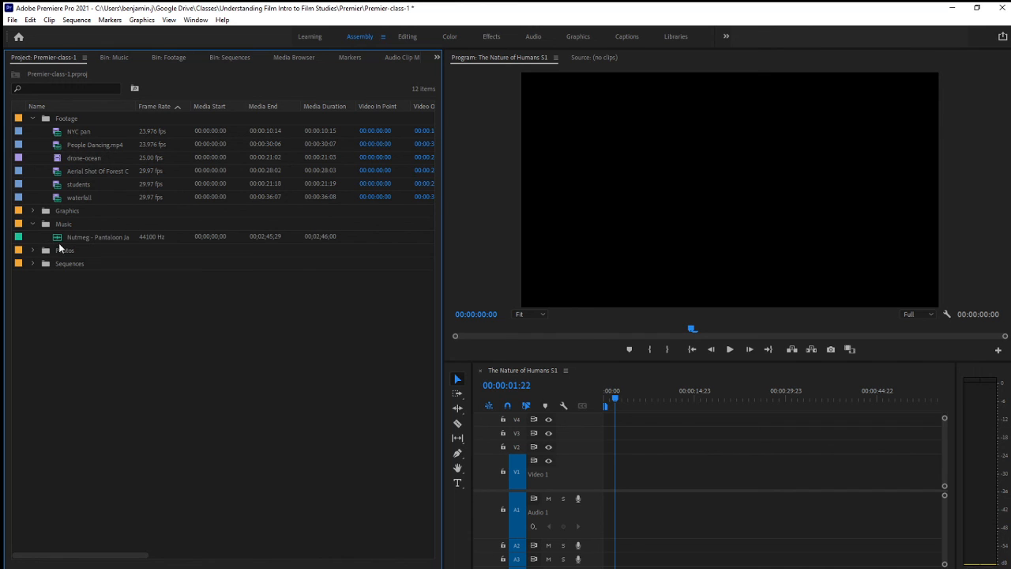